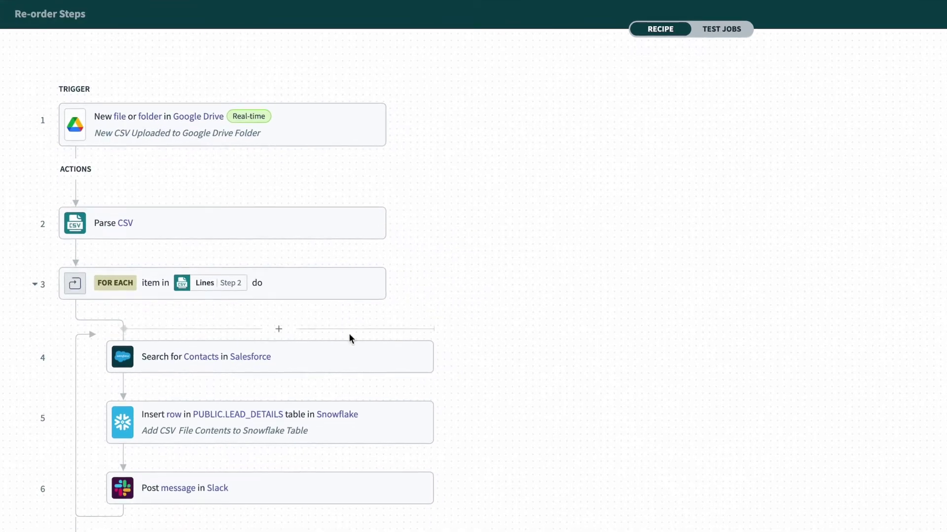
- Insert a Monitor block with an On Error branch at the start of the loop
{"action": "left_click", "coordinate": [282, 330]}
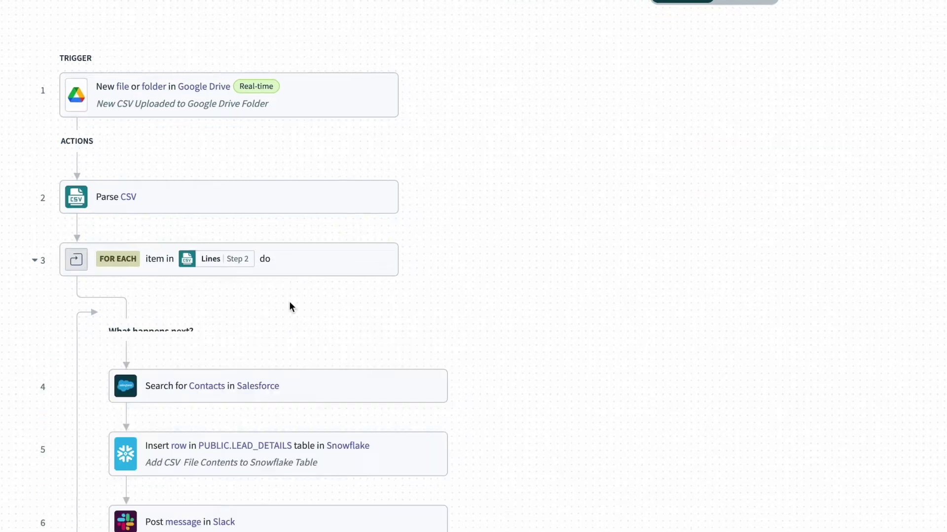
{"action": "left_click", "coordinate": [546, 188]}
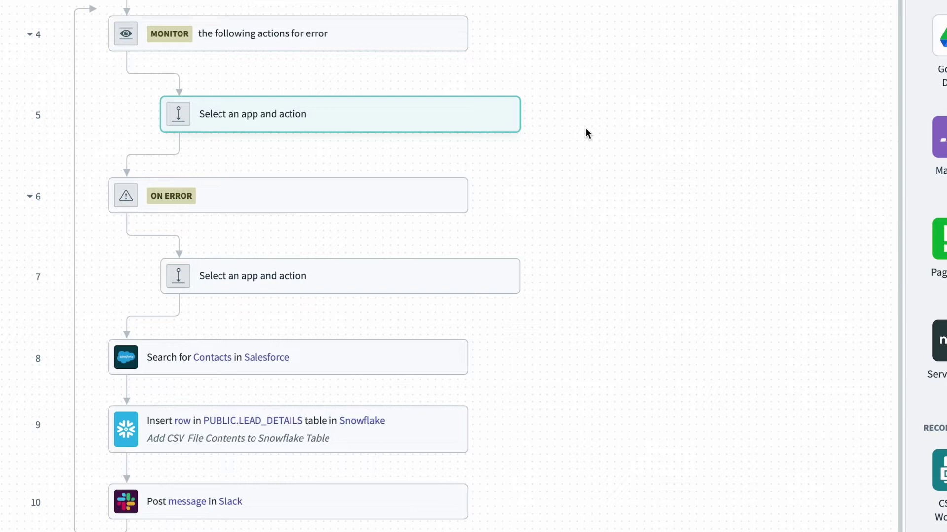
- Drag the Salesforce contact search and Snowflake row insert into the Monitor block
{"action": "left_click", "coordinate": [503, 440]}
{"action": "mouse_move", "coordinate": [500, 442]}
{"action": "left_mouse_down"}
{"action": "mouse_move", "coordinate": [382, 351]}
{"action": "mouse_move", "coordinate": [413, 65]}
{"action": "left_mouse_up"}
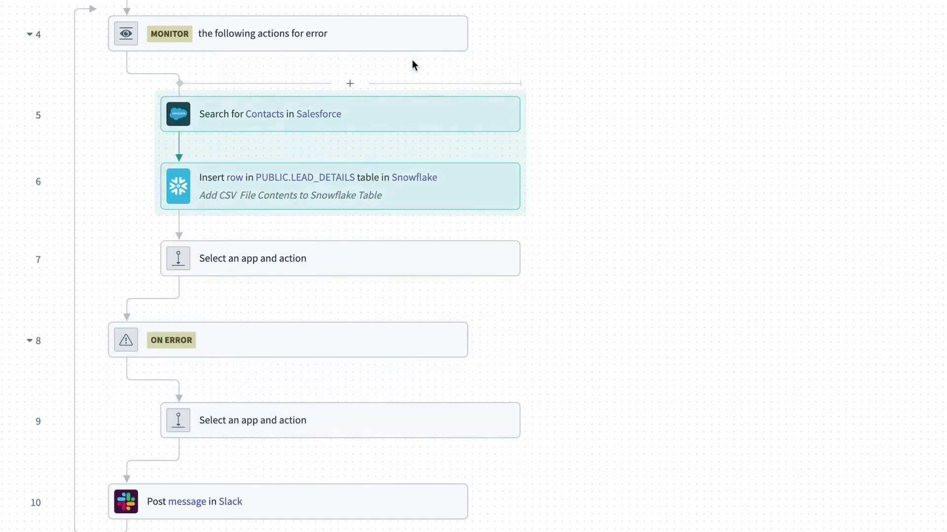
{"action": "left_click", "coordinate": [584, 121]}
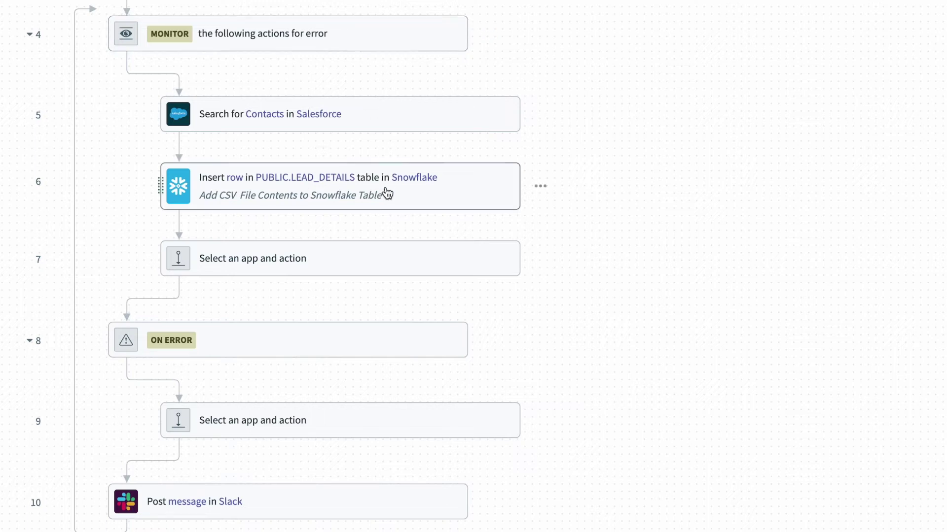
- Inspect the Snowflake insert's EMAIL and SALESFORCE_CONTACT_ID mappings from step 5
{"action": "left_click", "coordinate": [434, 196]}
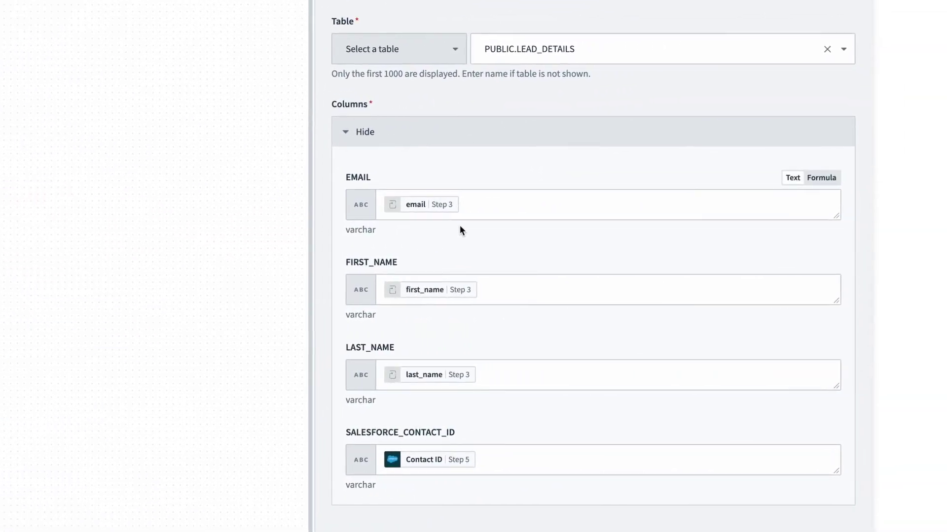
{"action": "left_click", "coordinate": [442, 207]}
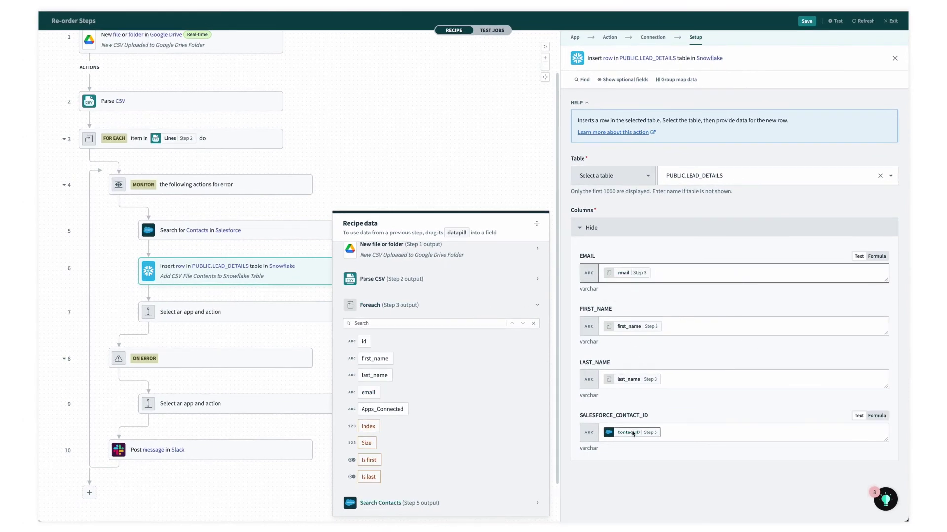
{"action": "mouse_move", "coordinate": [425, 460]}
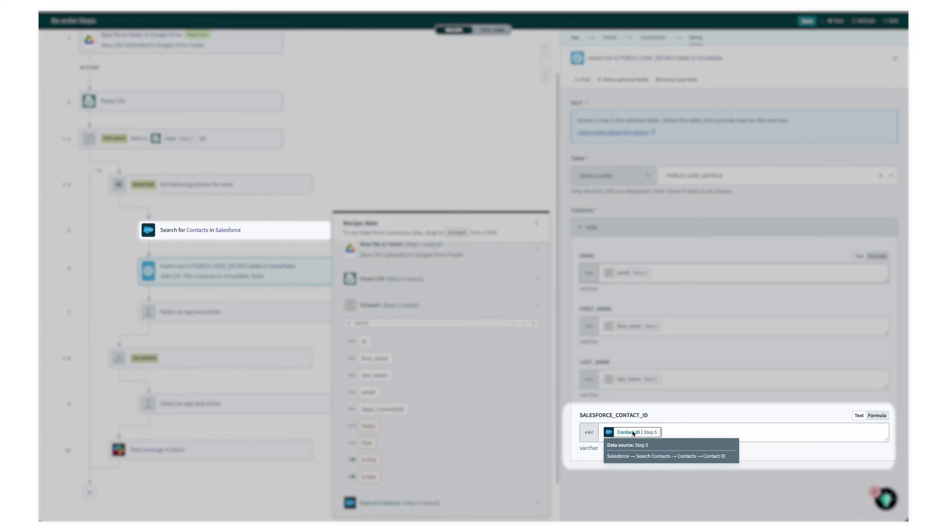
{"action": "left_click", "coordinate": [633, 434]}
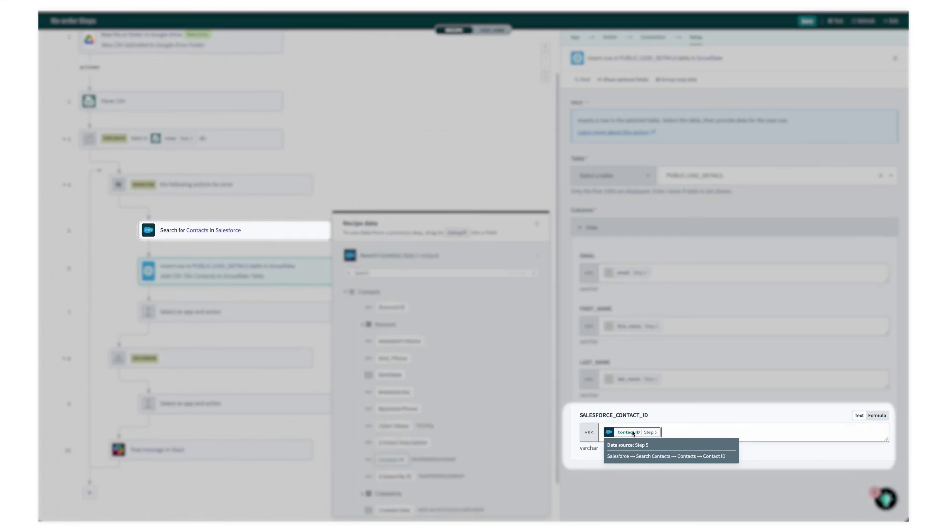